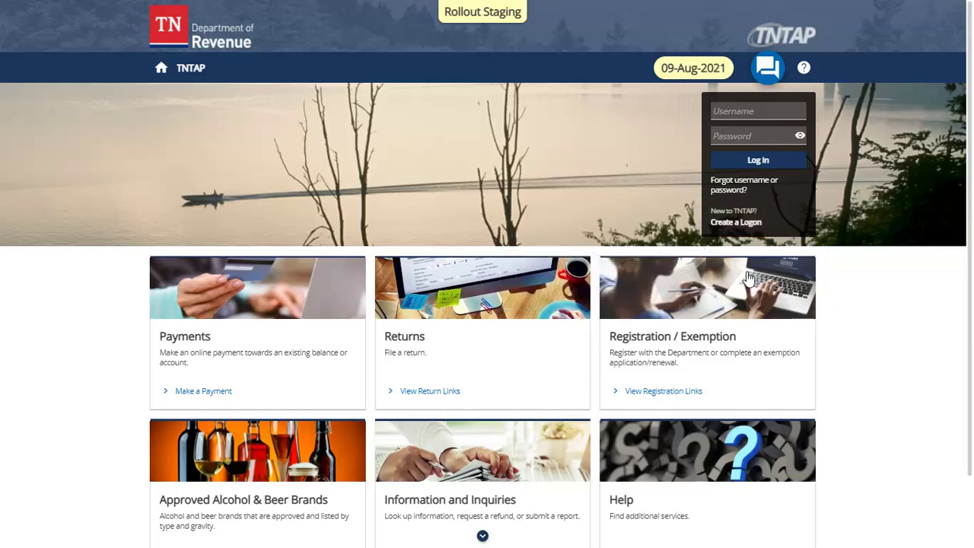
Step: Start a new TNTAP logon, answer Yes for a U.S. entity, and advance to Registration
click(732, 224)
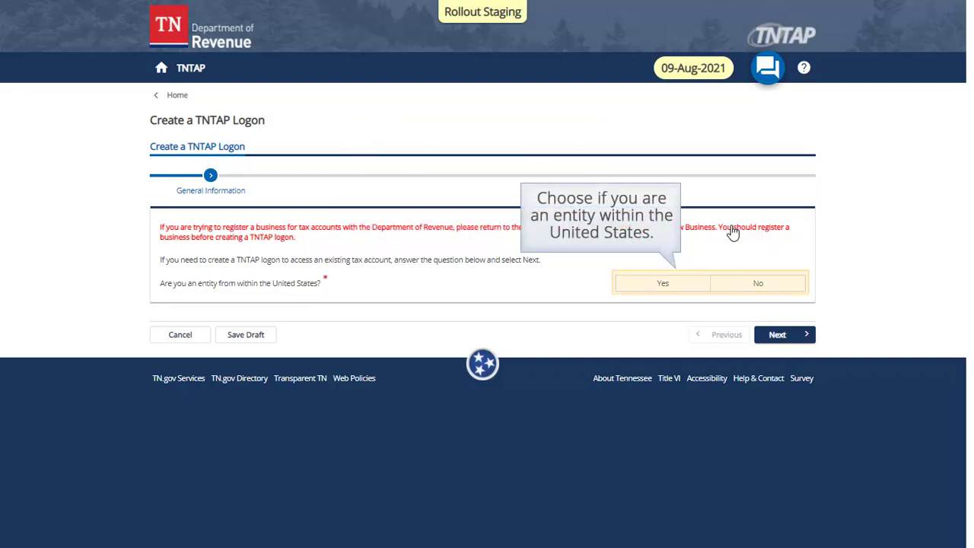
click(674, 289)
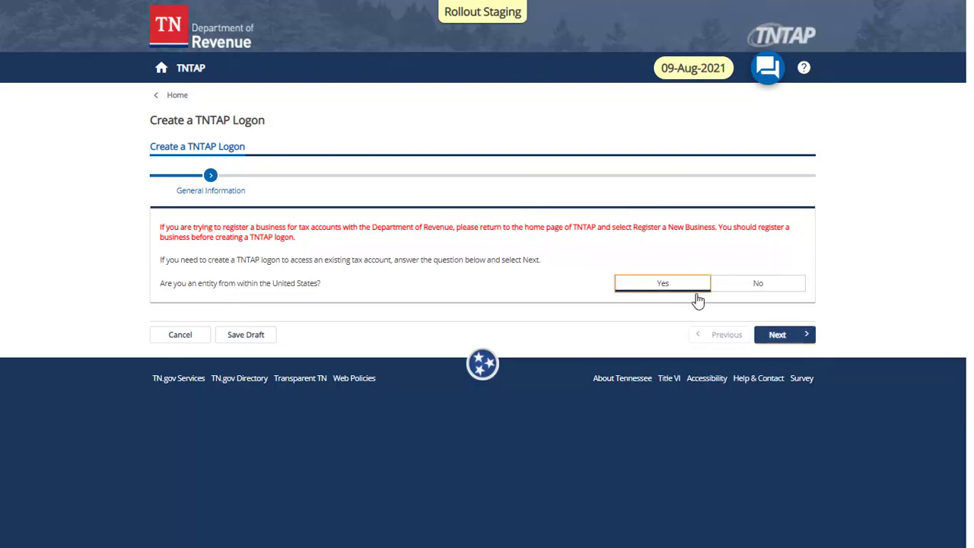
click(774, 334)
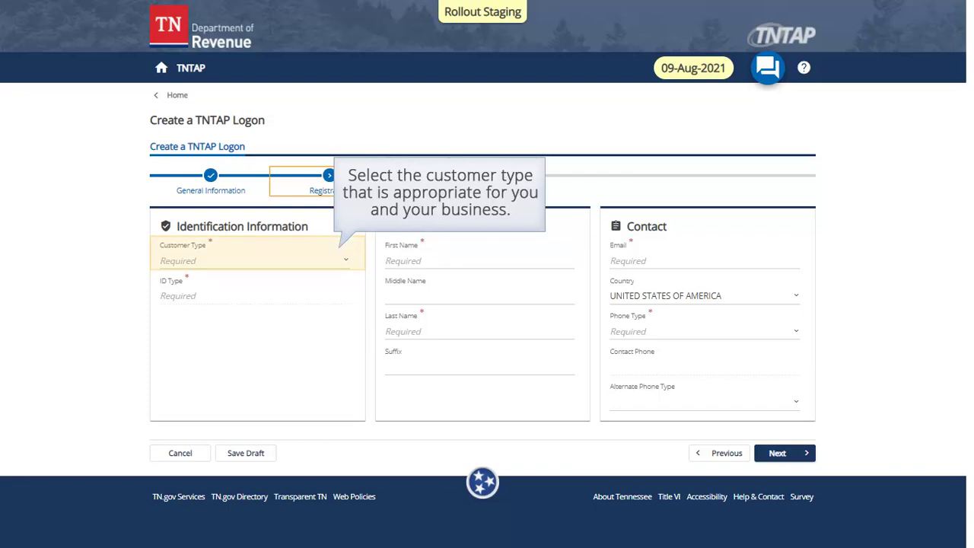
Step: Set customer type Corporation and ID type Federal Employer ID, entering and confirming the ID number
click(346, 260)
click(298, 287)
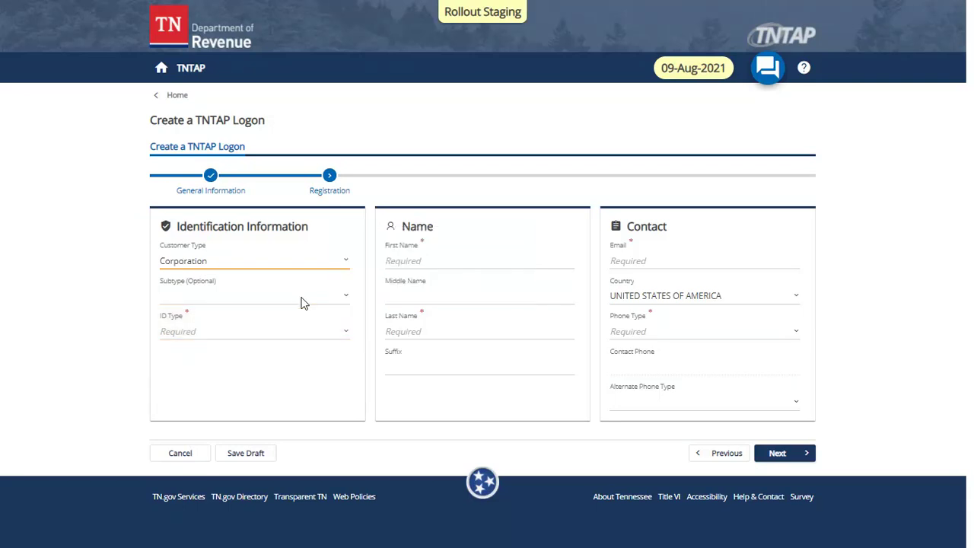
click(342, 332)
click(341, 362)
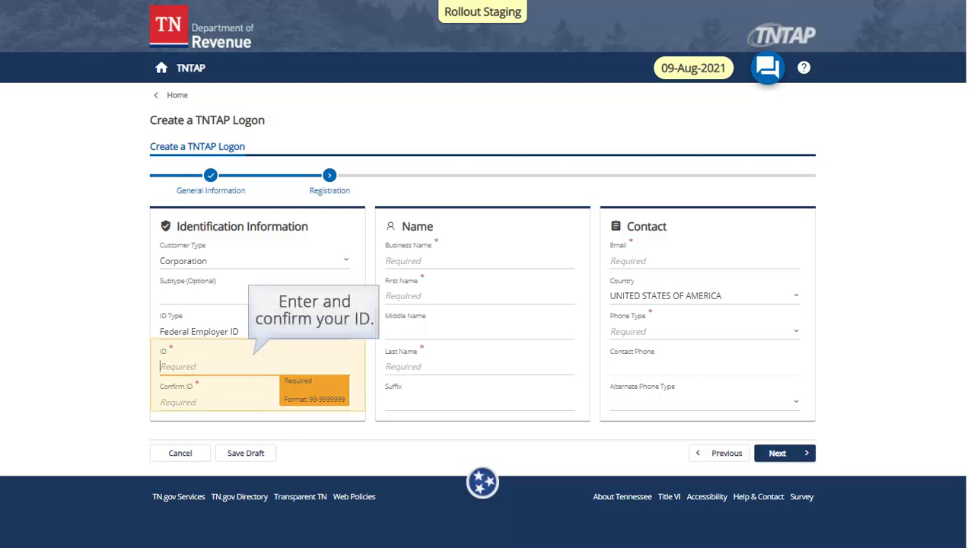
text(93-1234567)
key(Tab)
text(93-1234567)
key(Tab)
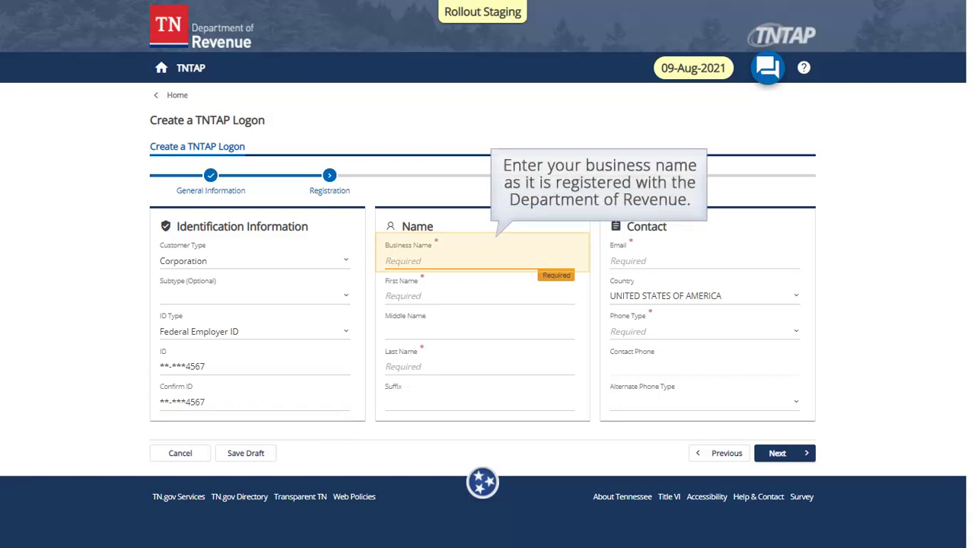
Step: Enter business name BLUE DINER and the contact's first and last name
text(BLUE DINER)
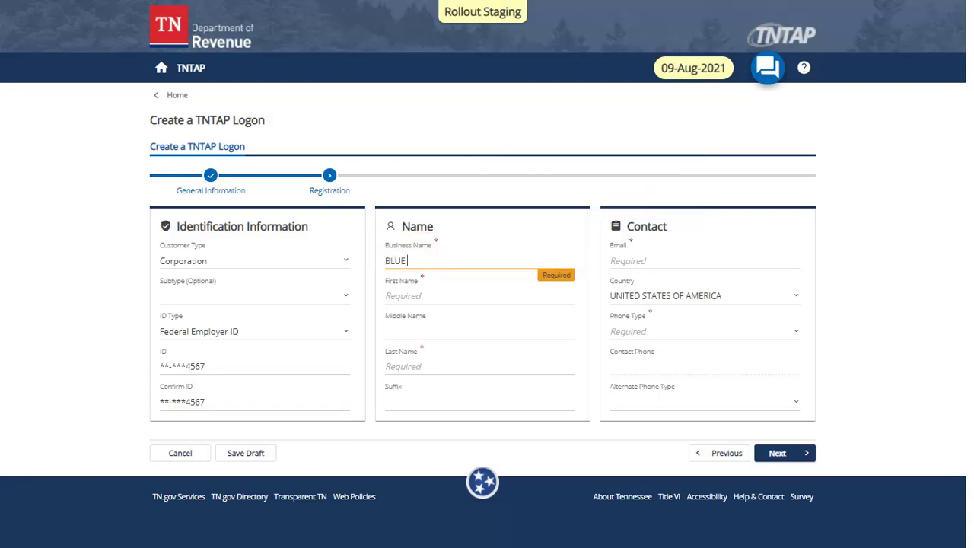
key(Tab)
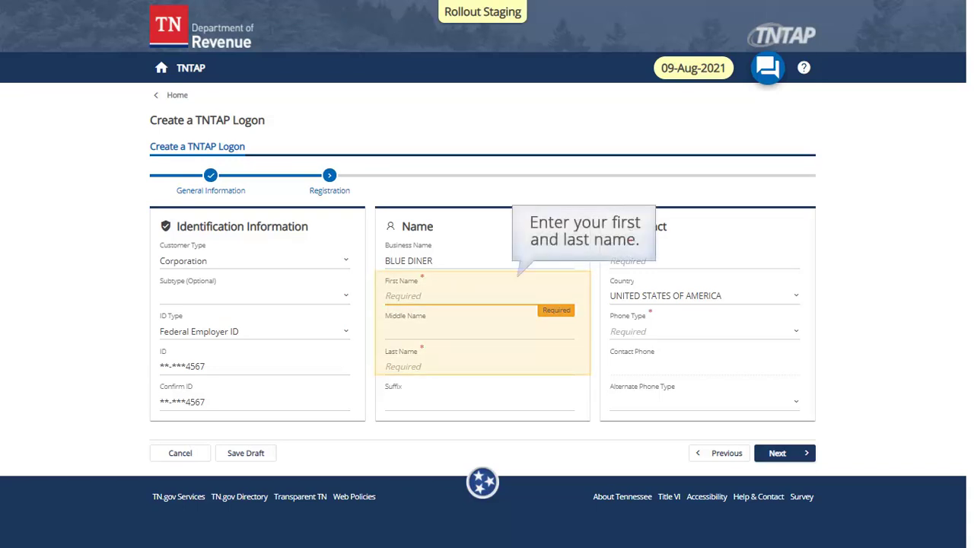
text(JOHN)
key(Tab)
key(Tab)
text(DOE)
key(Tab)
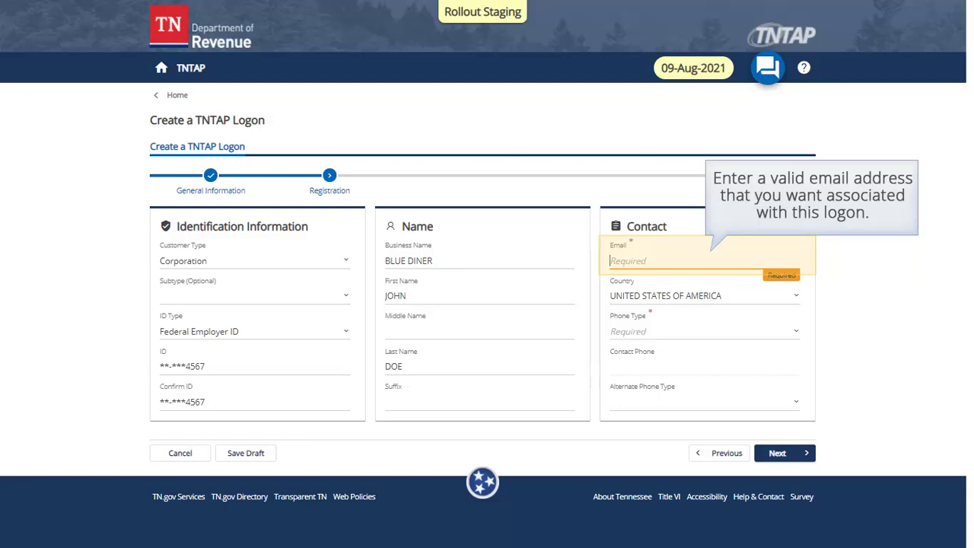
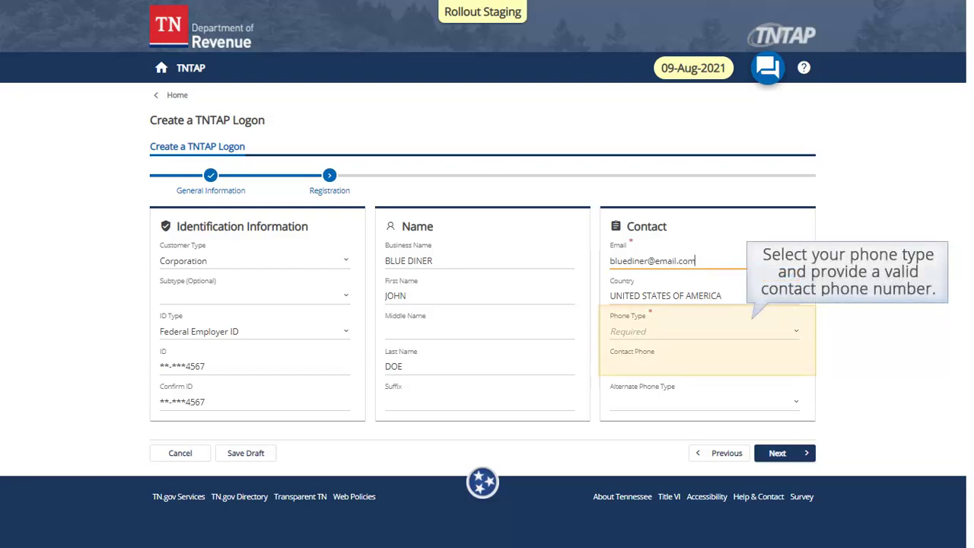
Step: Enter the contact e-mail, Cell Phone type with the contact phone number, then go to Address
click(704, 331)
click(704, 366)
text(555) 987-6846)
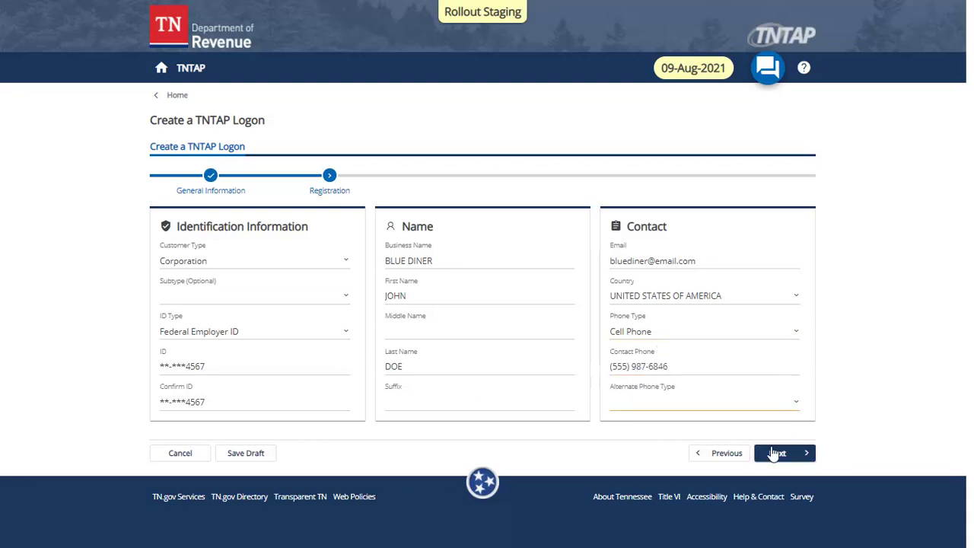
click(788, 456)
Step: Enter the business street address, city and zip code
text(500)
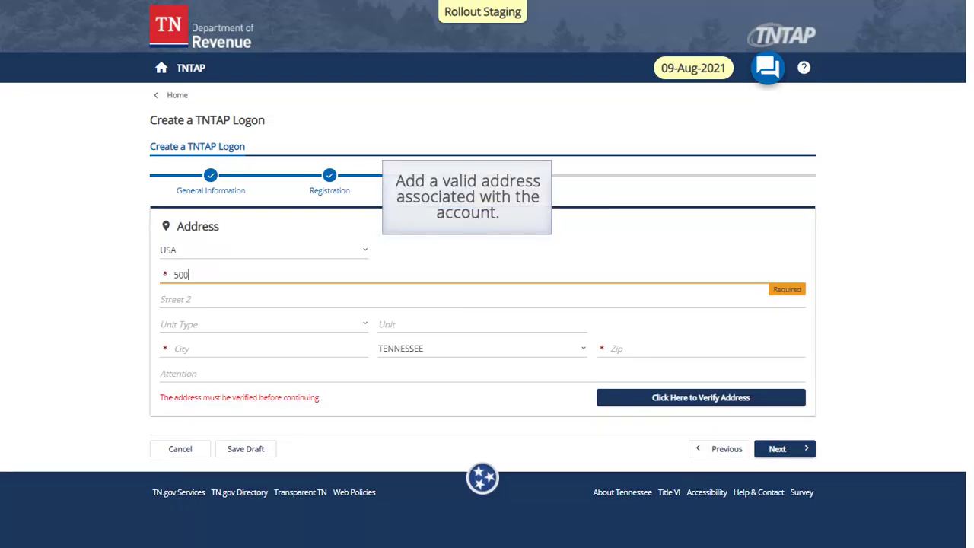
text( DEADERICK STREET)
click(183, 349)
text(NASHVILLE)
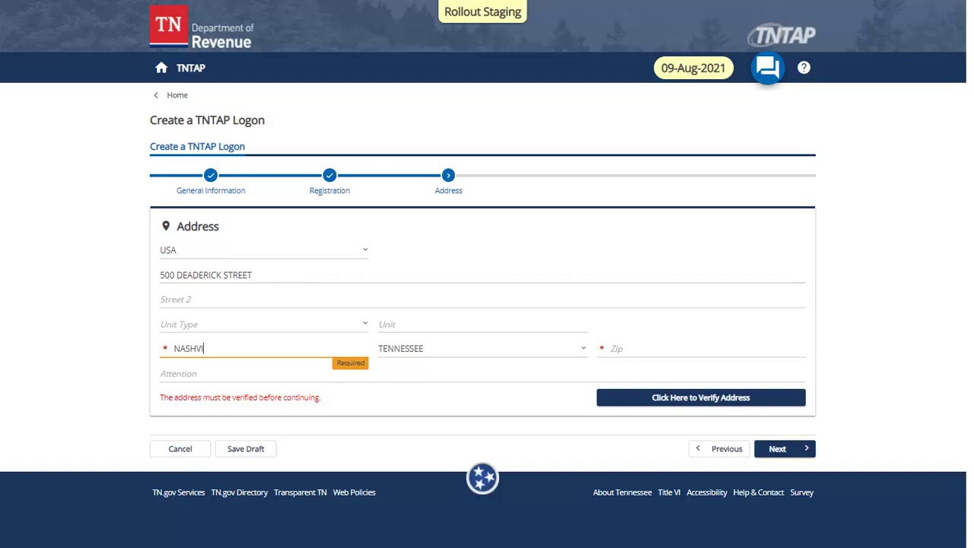
key(Tab)
text(37243-0000)
Step: Verify the address, accept the verified version, and continue to Login Information
click(787, 454)
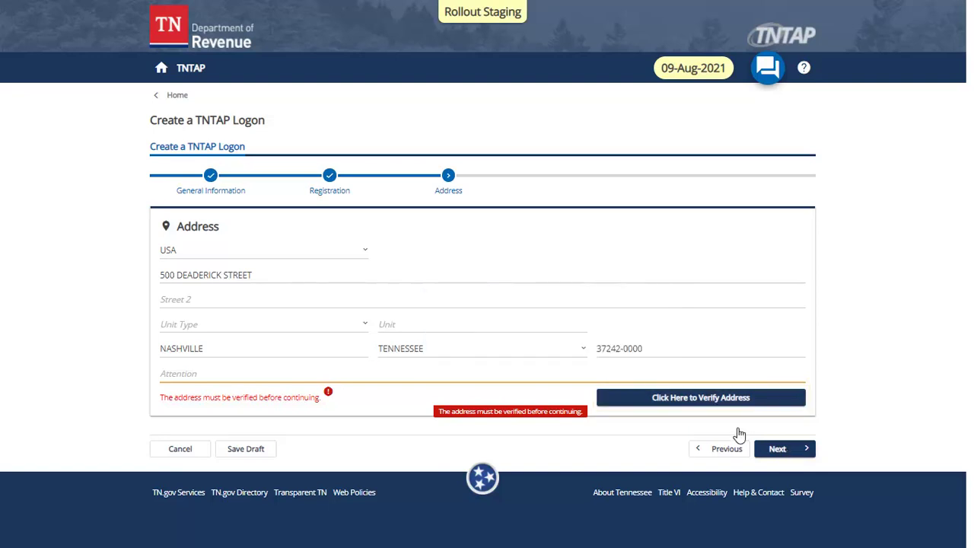
click(668, 401)
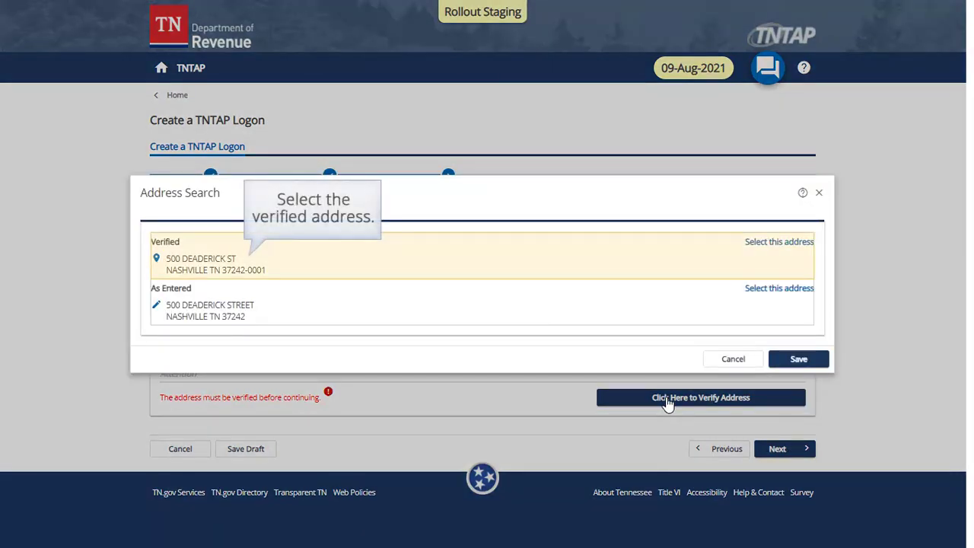
click(289, 272)
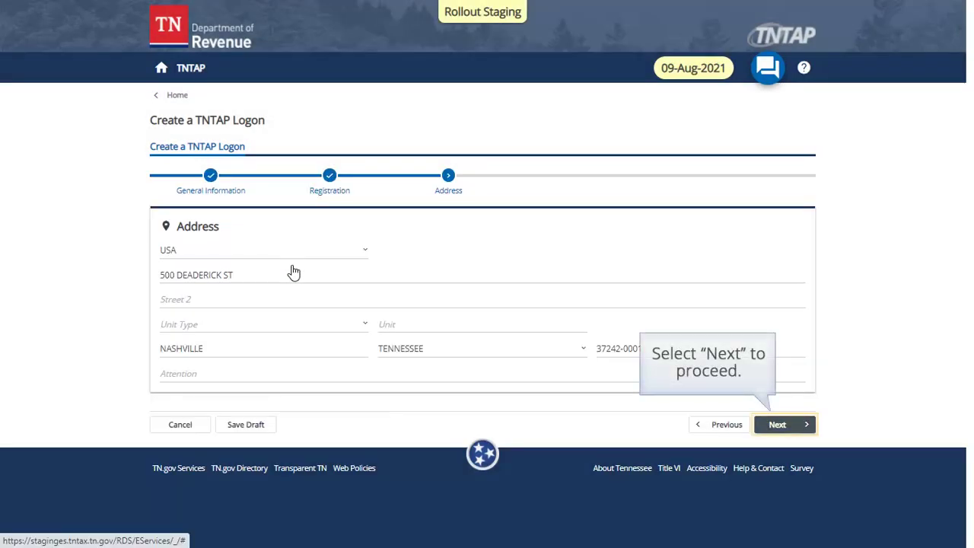
click(776, 425)
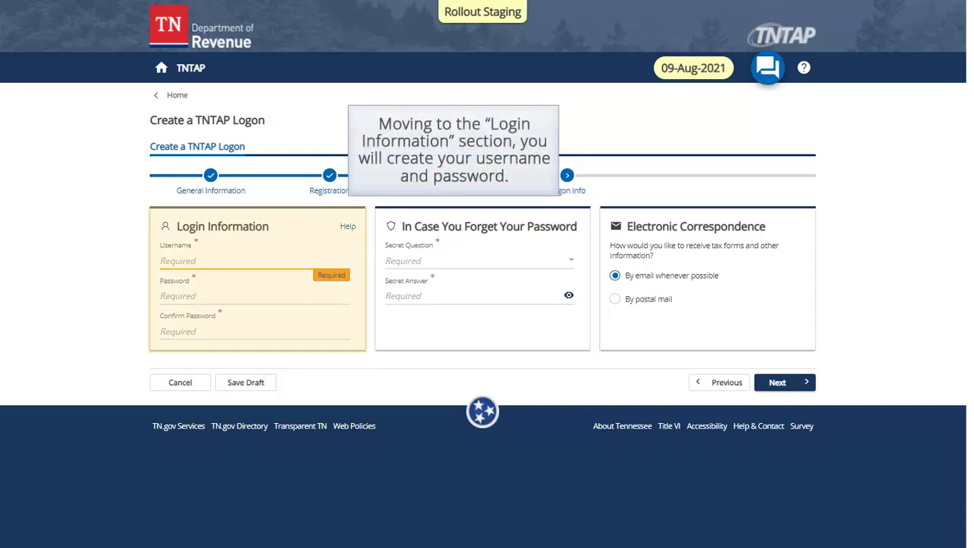
Step: Enter the username and the account password, confirming it
text(bluediner)
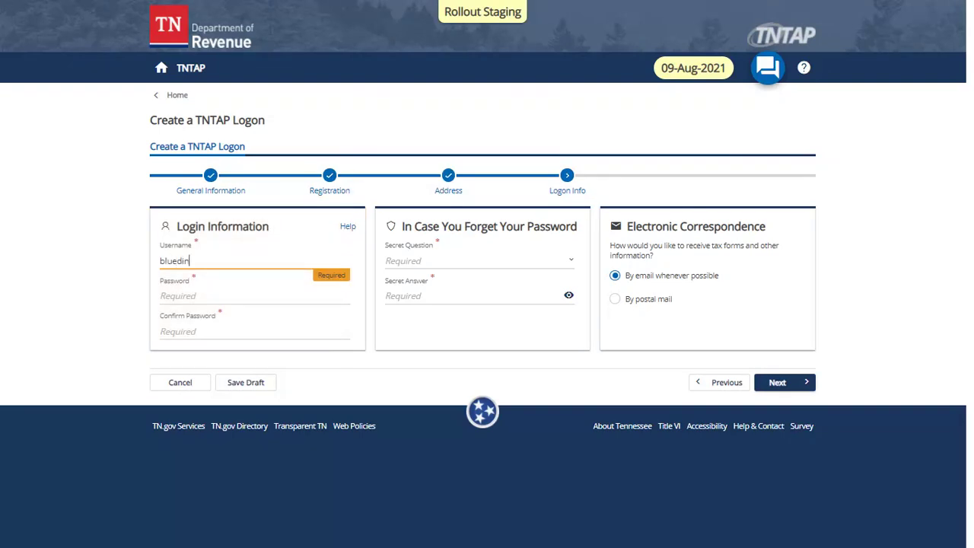
key(Tab)
text(••••••••••••)
key(Tab)
text(••••••••••••)
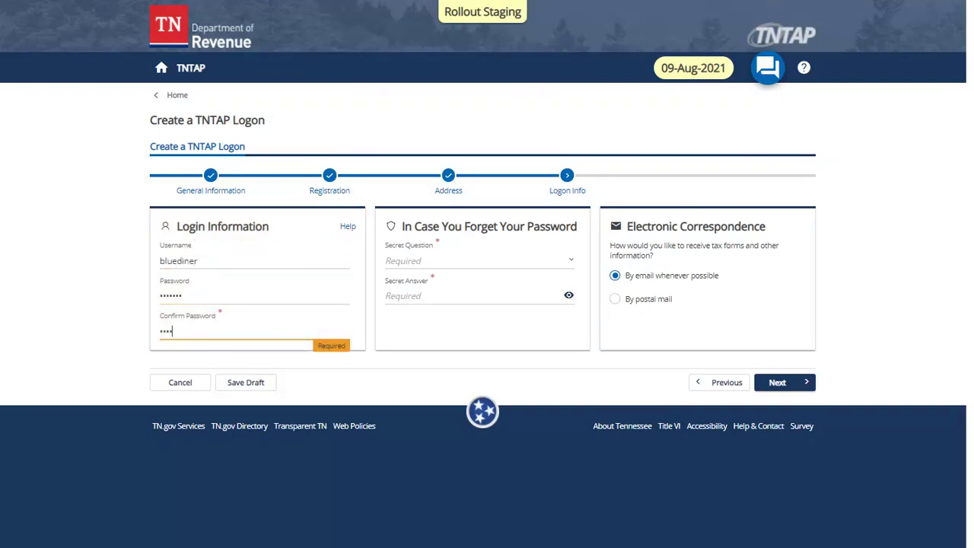
key(Tab)
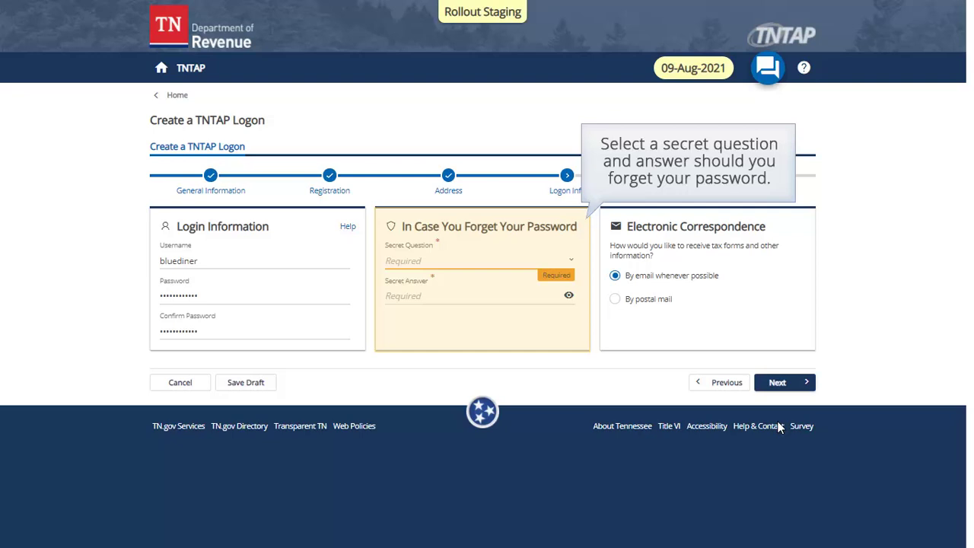
Step: Set secret question 'What is your favorite animal?' with its answer and go to Review
click(569, 260)
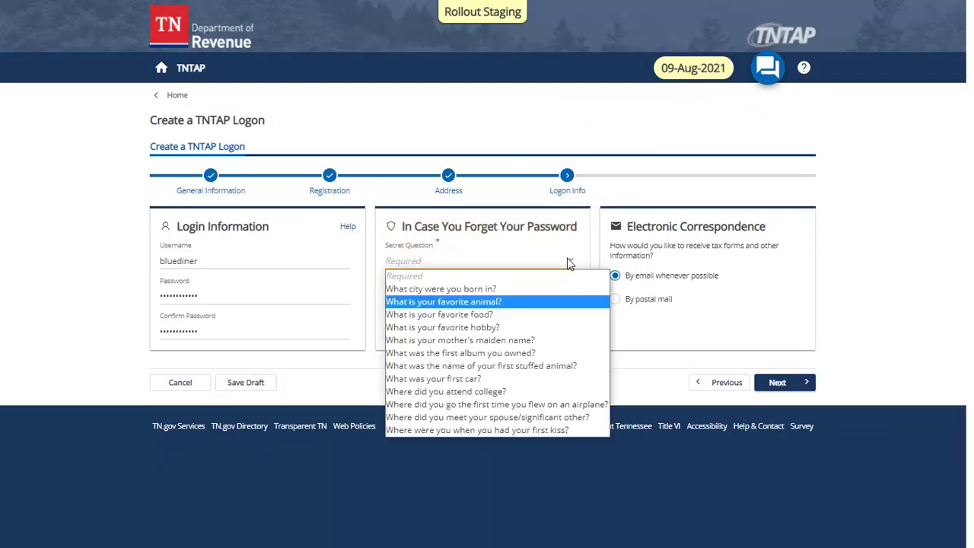
click(484, 303)
text(••••••••••••)
key(Tab)
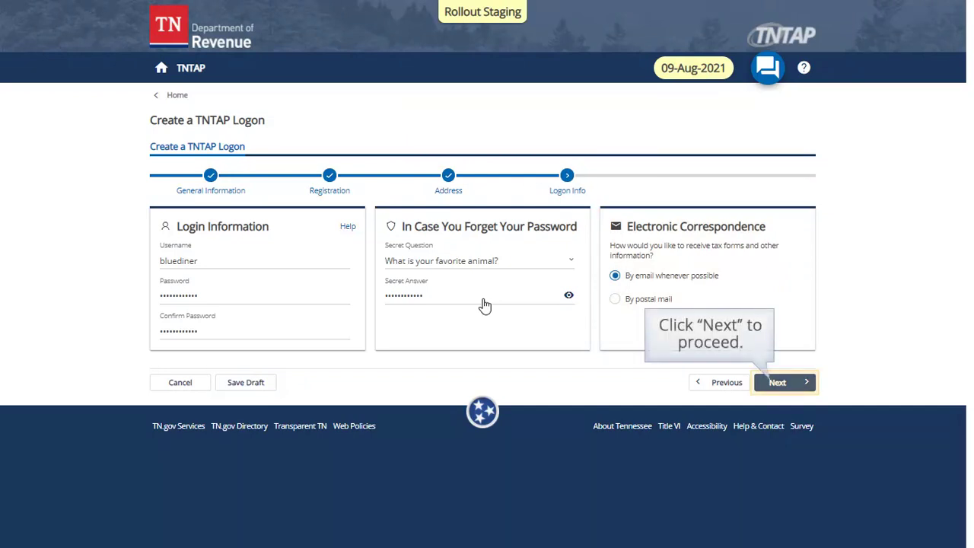
click(774, 385)
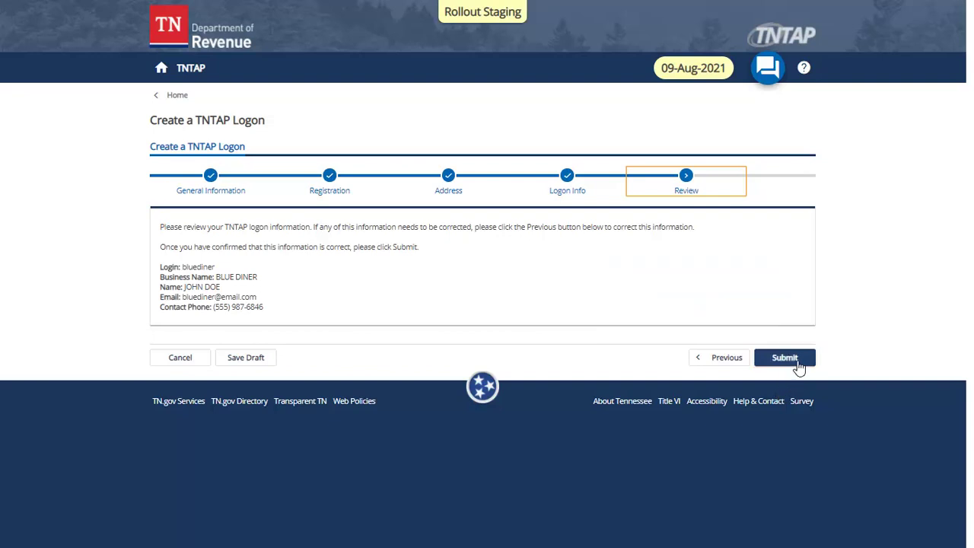
Step: Submit the registration, entering and confirming the contact e-mail in the Confirmation dialog
click(795, 361)
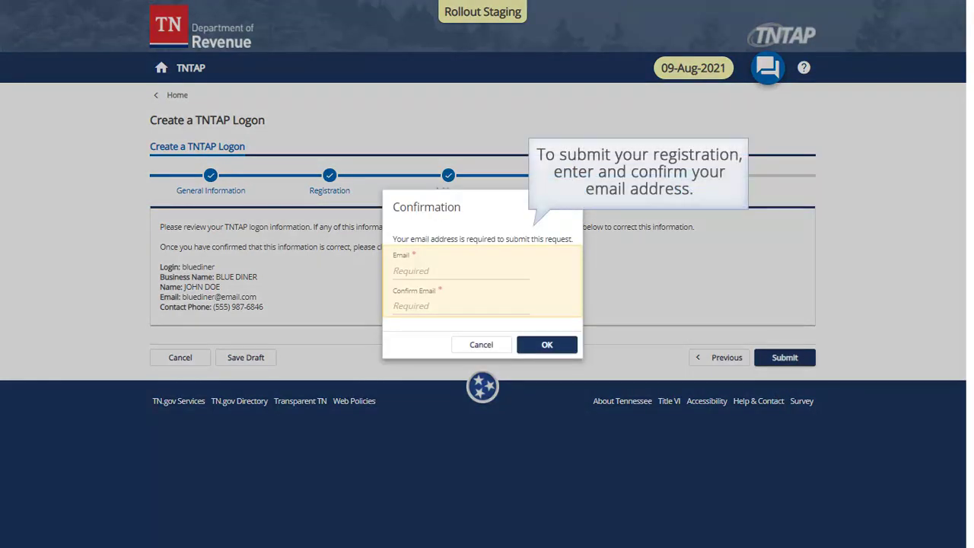
click(456, 271)
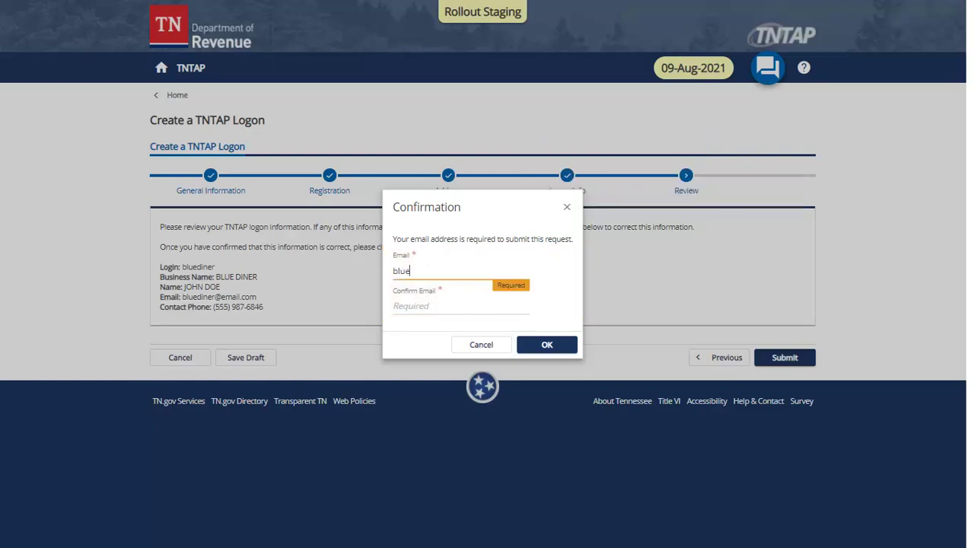
key(Tab)
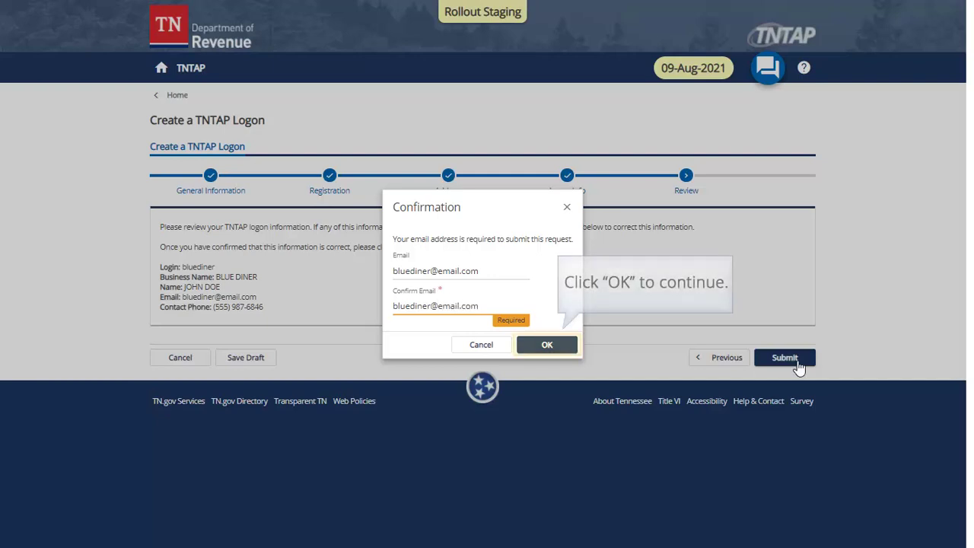
click(547, 345)
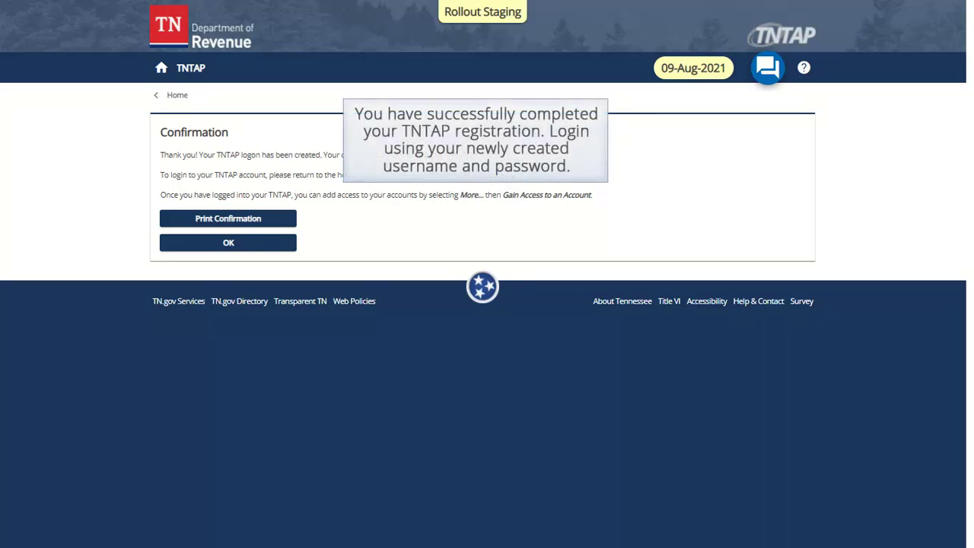